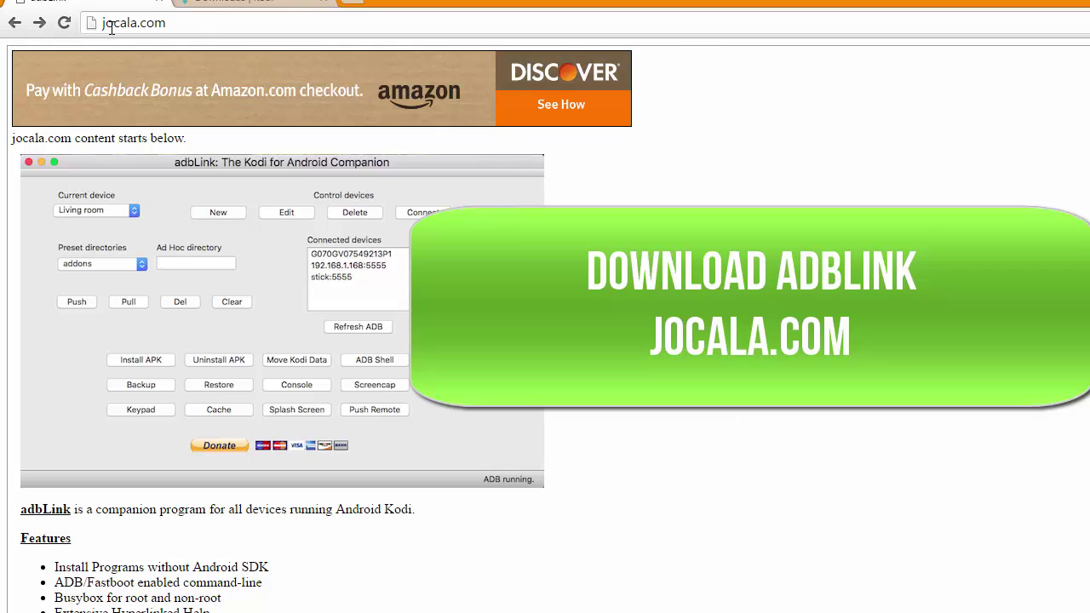
# Highlight the jocala.com web address in Chrome's address bar.
pyautogui.click(201, 23)
# Visit the adbLink 2.05 for Windows download page, return to the list, and move the browser aside.
pyautogui.click(223, 20)
pyautogui.scroll(-6, 347, 324)
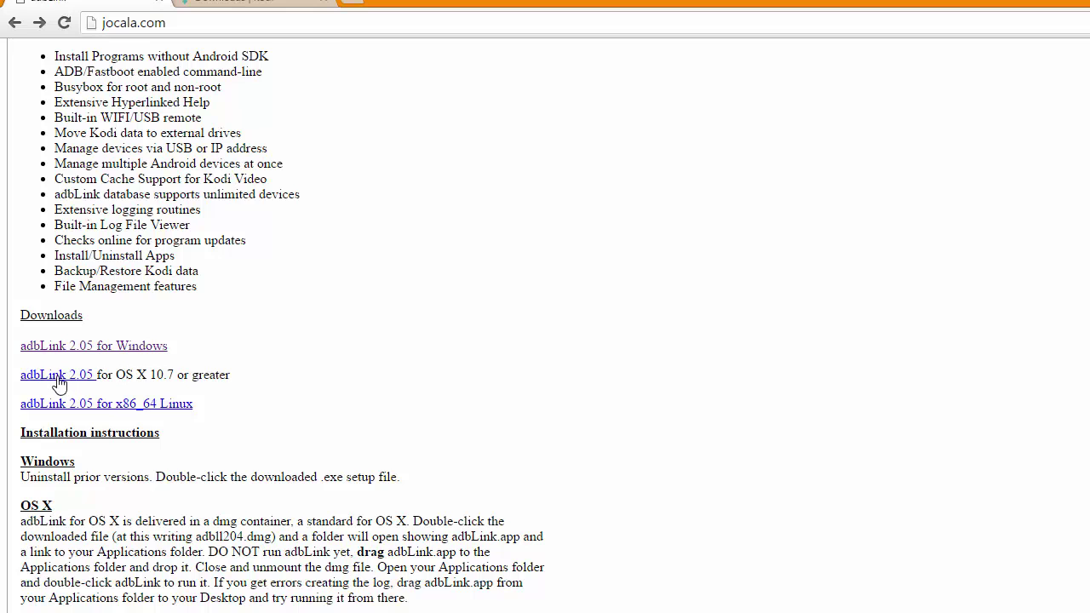
pyautogui.click(81, 350)
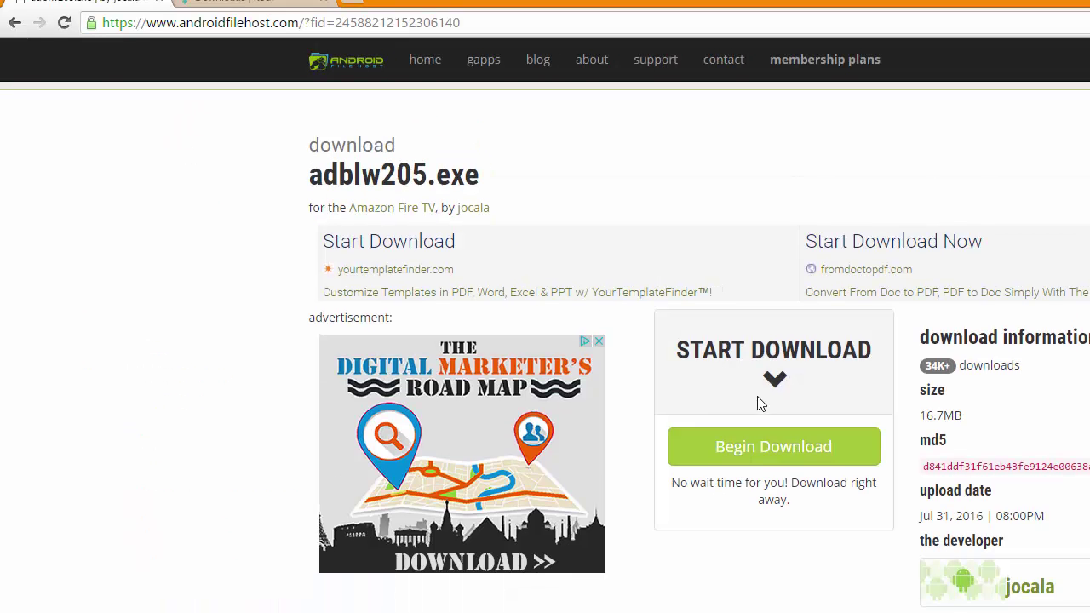
pyautogui.click(13, 23)
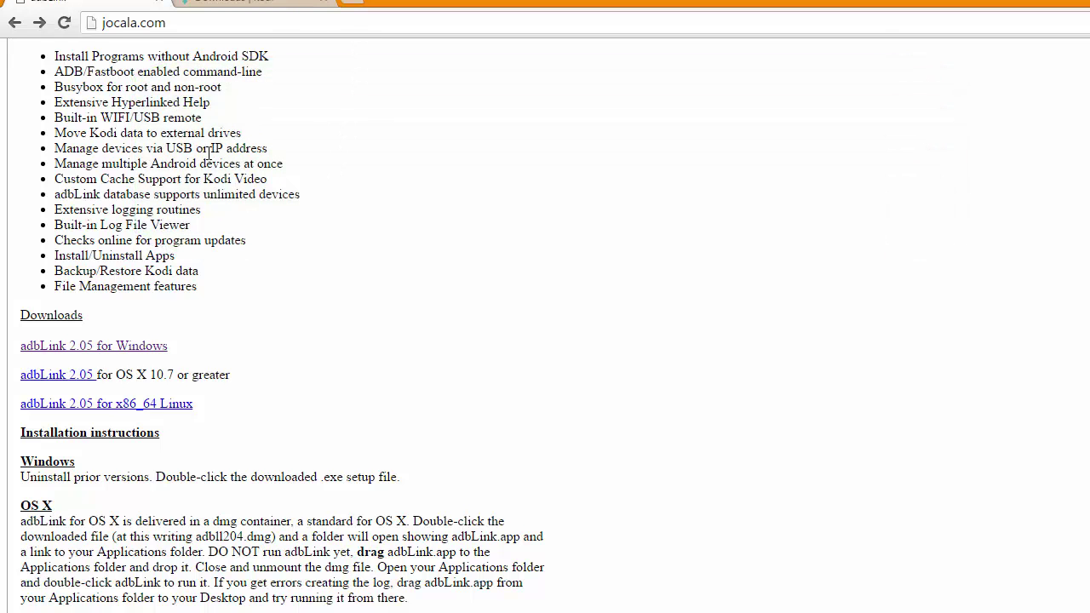
pyautogui.moveTo(339, 1); pyautogui.dragTo(773, 57)
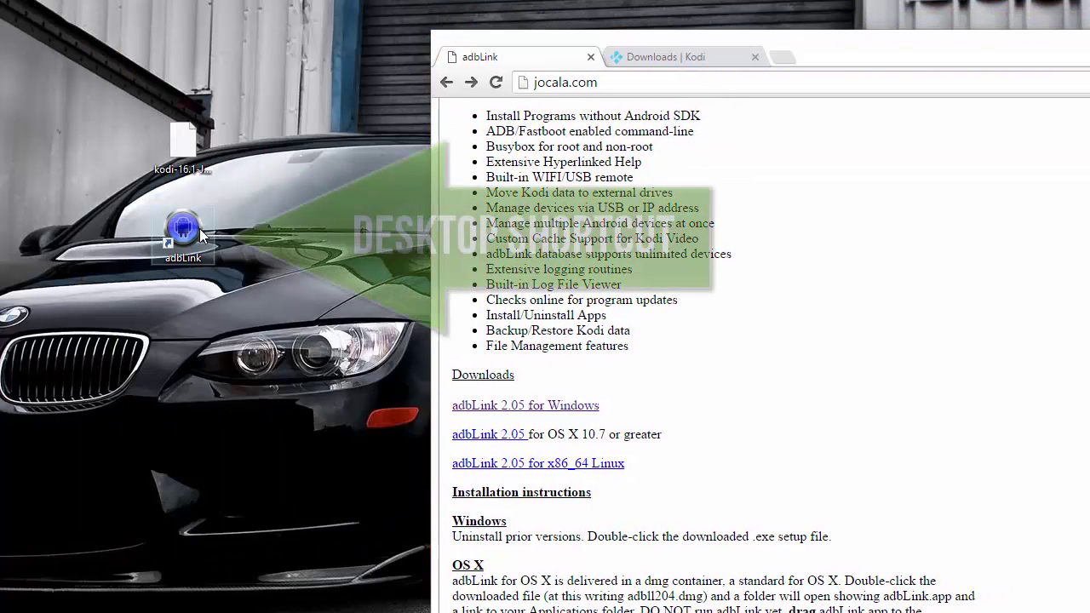
# Trim the Kodi tab's address to kodi.tv, then go to Downloads and scroll to v16.1 Jarvis.
pyautogui.moveTo(842, 51); pyautogui.dragTo(316, 23)
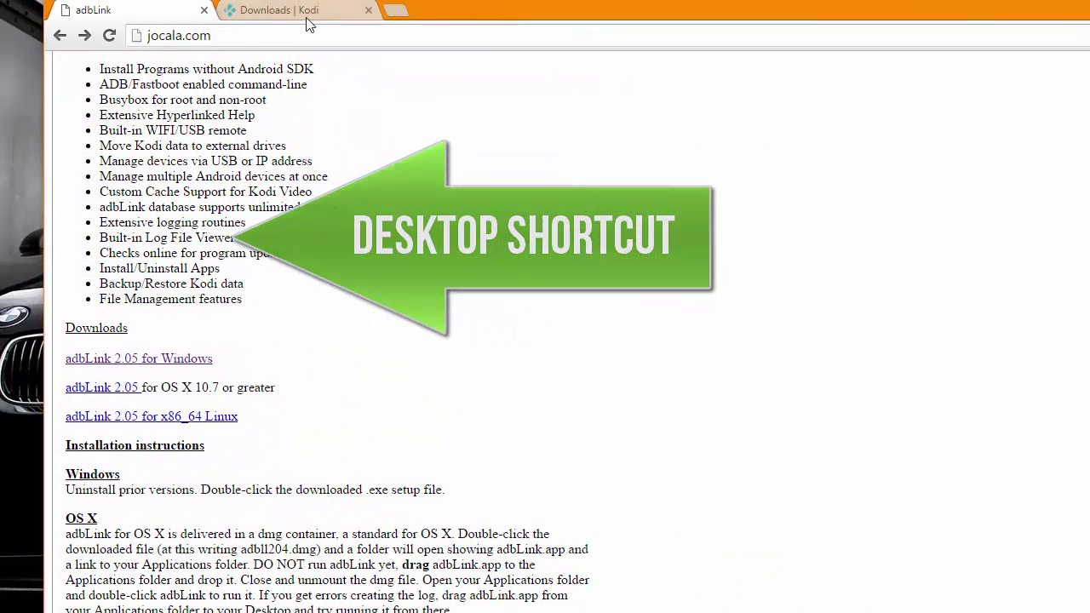
pyautogui.click(294, 23)
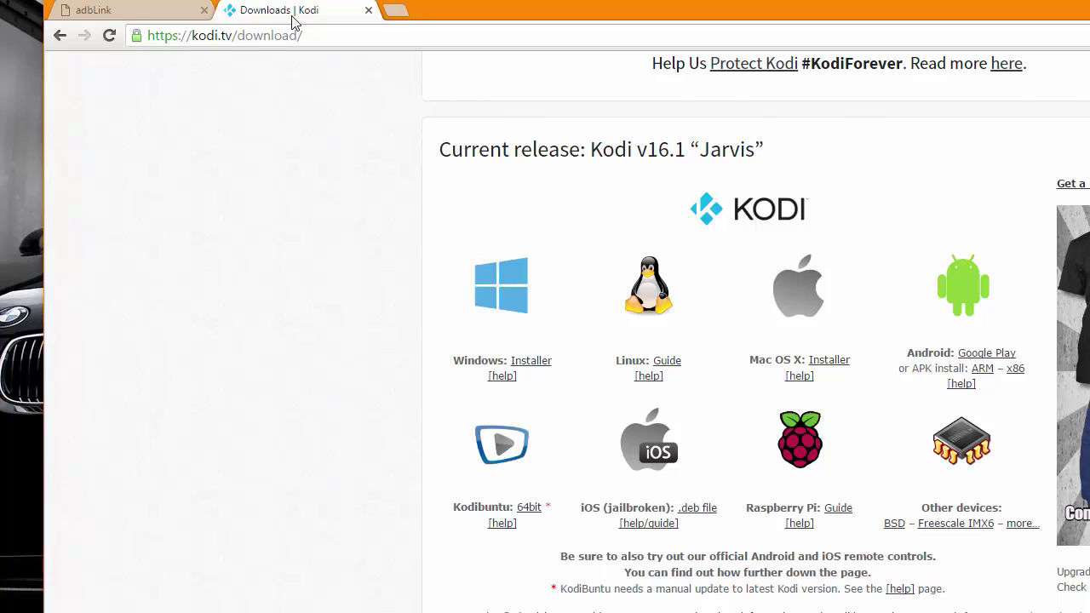
pyautogui.click(199, 38)
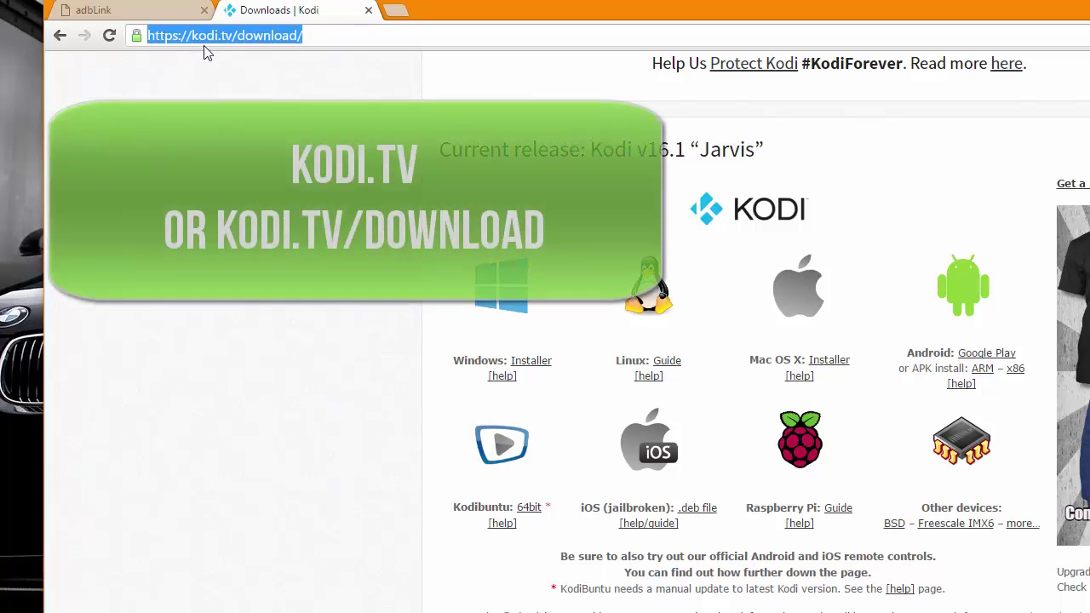
pyautogui.click(235, 36)
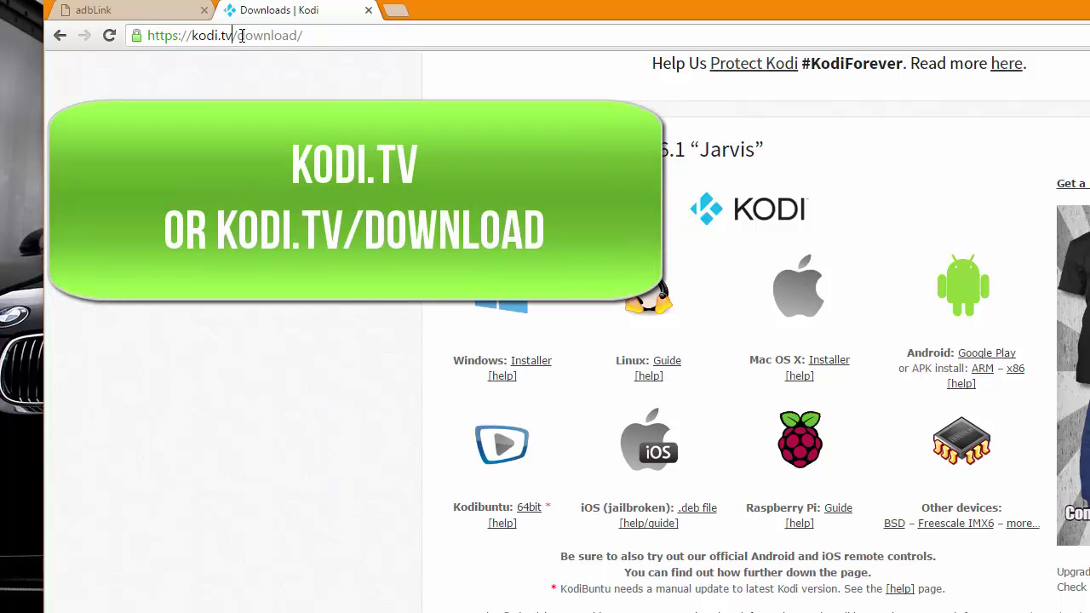
pyautogui.moveTo(235, 37); pyautogui.dragTo(395, 32)
pyautogui.press('BackSpace')
pyautogui.press('Return')
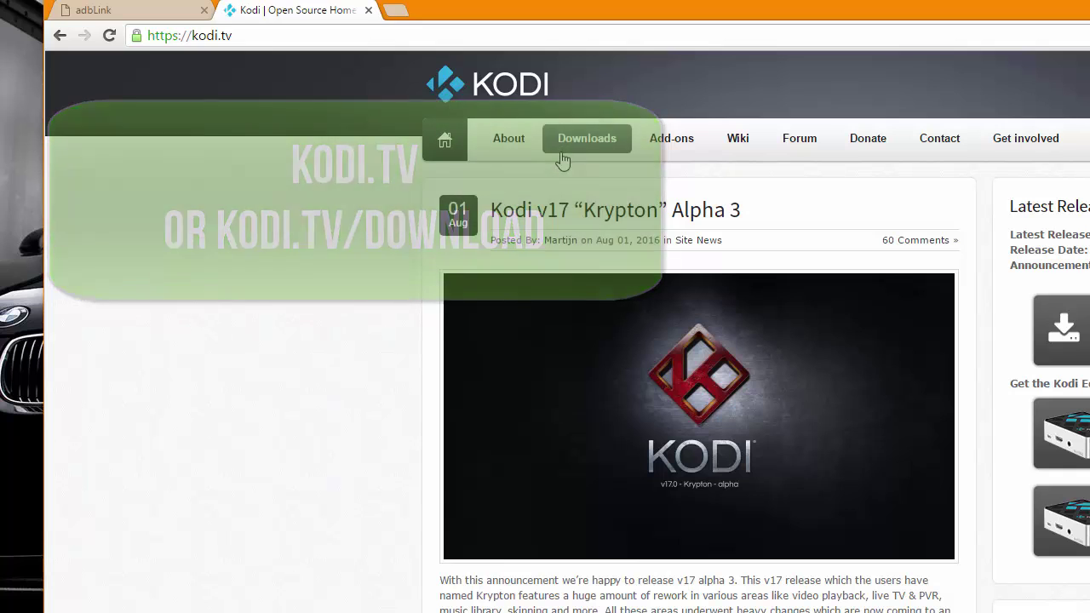
pyautogui.click(562, 161)
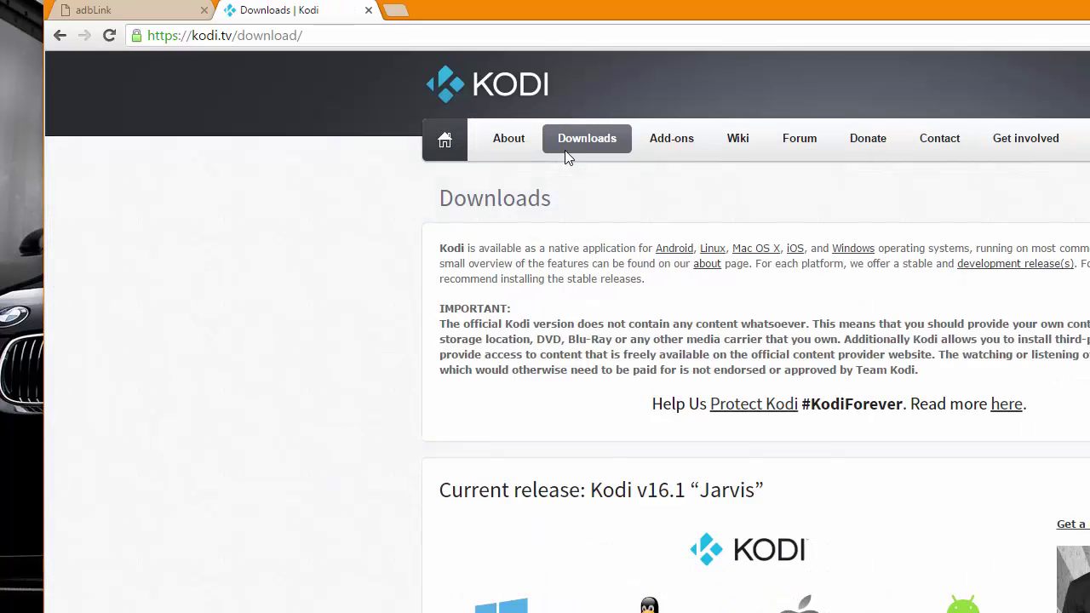
pyautogui.scroll(-3, 564, 150)
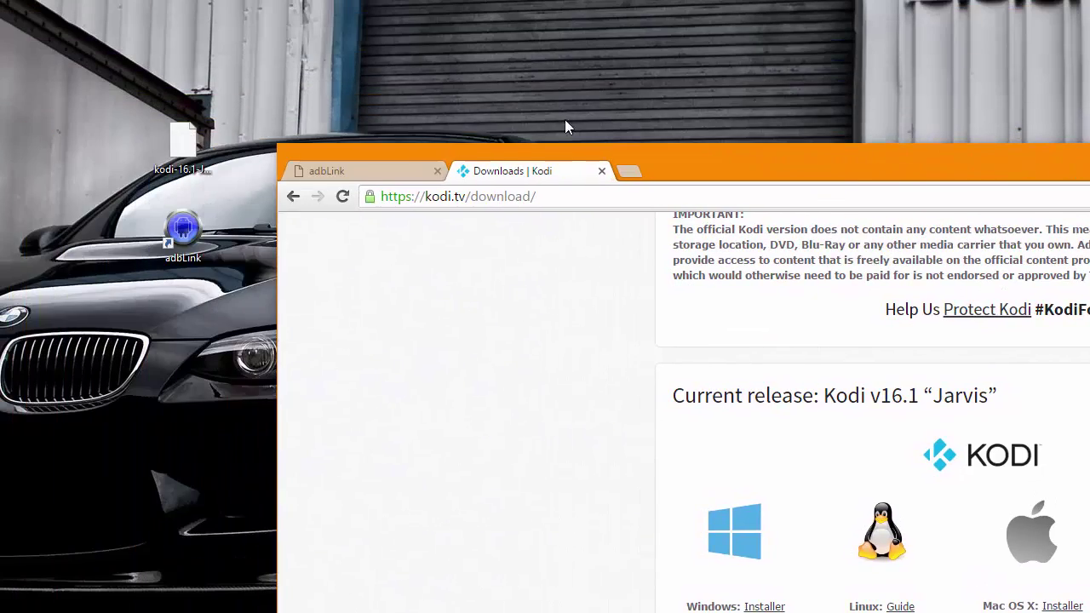
pyautogui.moveTo(674, 170); pyautogui.dragTo(796, 119)
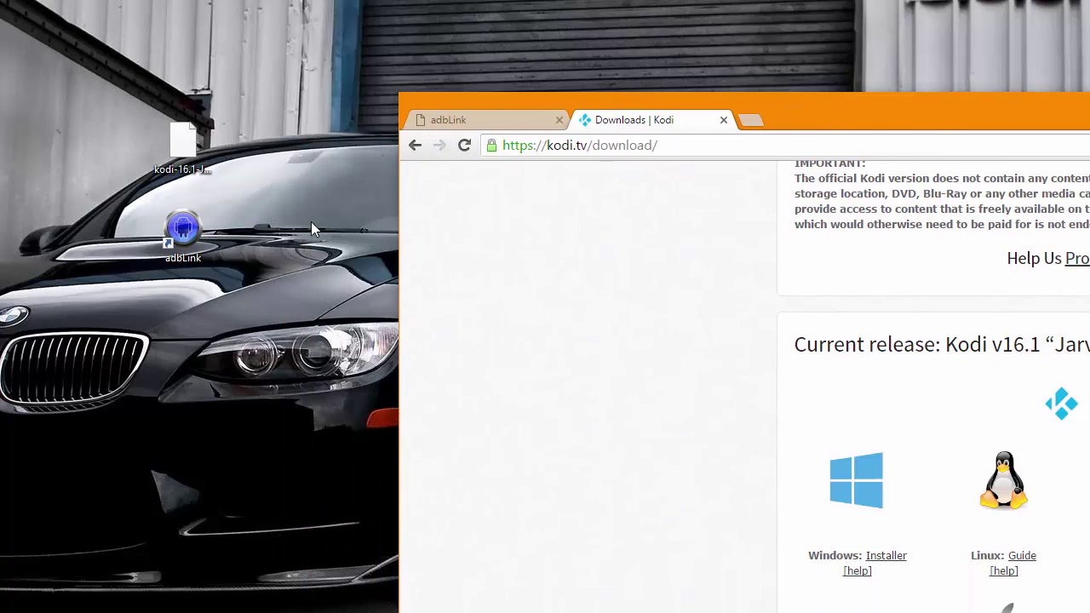
pyautogui.click(186, 153)
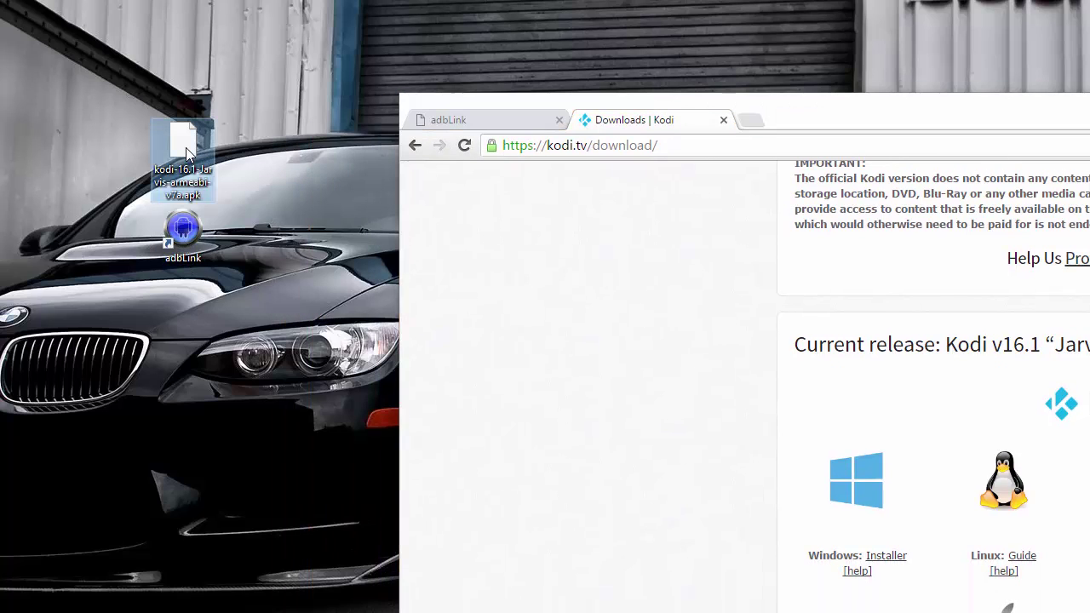
pyautogui.click(187, 237)
pyautogui.click(278, 210)
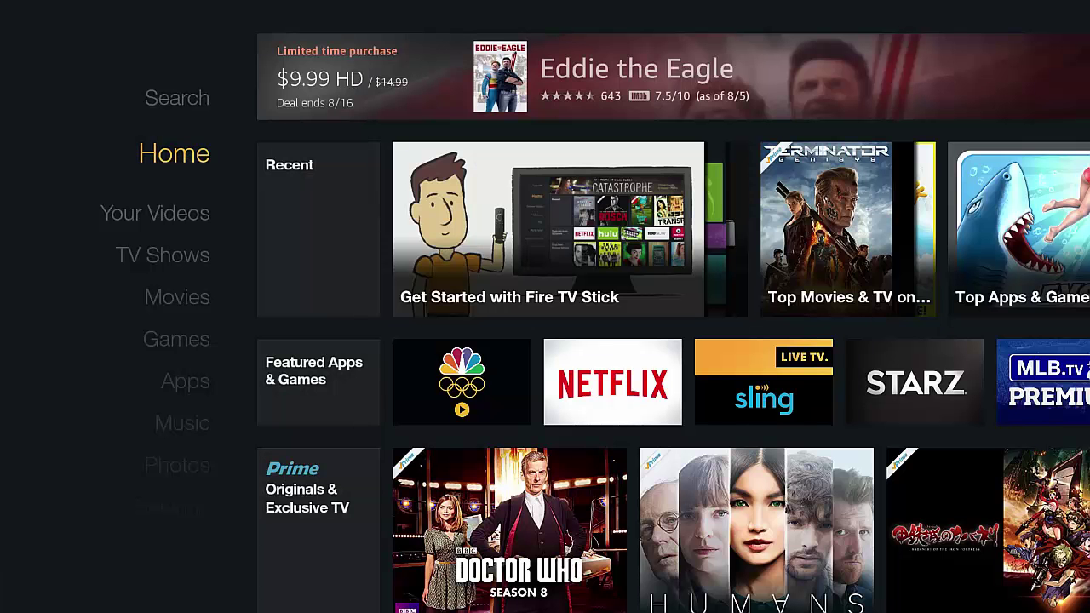
pyautogui.press('Down')
pyautogui.press('Down')
pyautogui.press('Down')
pyautogui.press('Down')
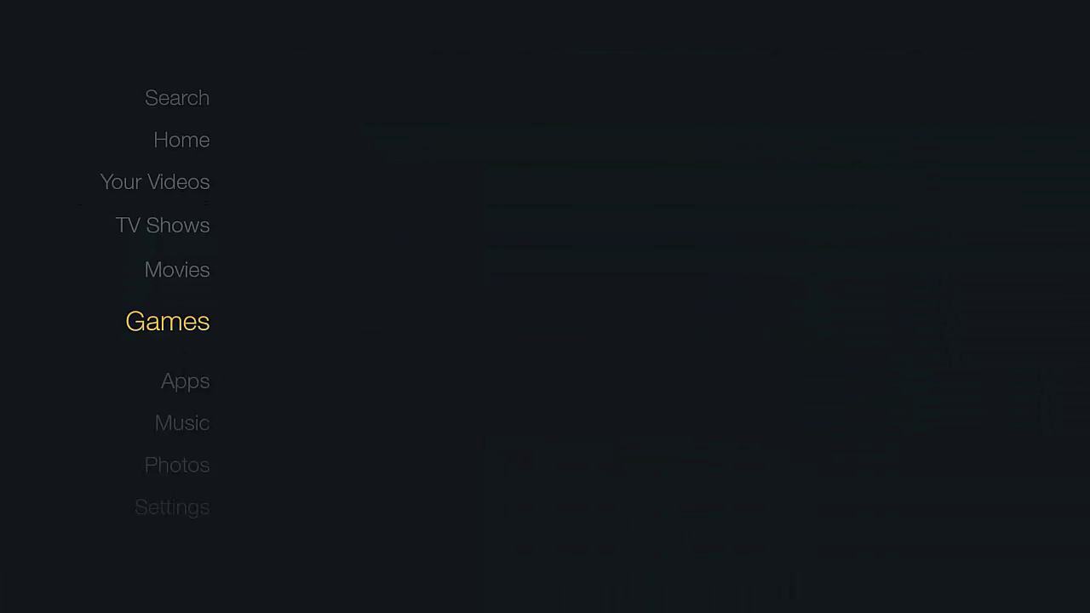
# On the Fire TV, navigate Settings > System > Developer Options, then close the stick photo.
pyautogui.press('Down')
pyautogui.press('Down')
pyautogui.press('Down')
pyautogui.press('Down')
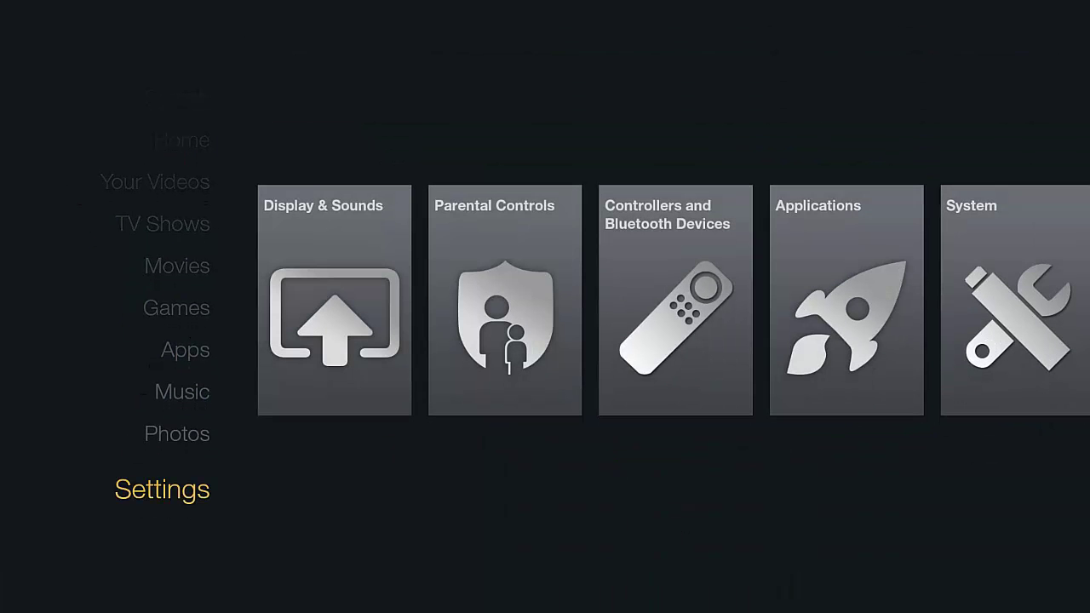
pyautogui.press('Right')
pyautogui.press('Right')
pyautogui.press('Right')
pyautogui.press('Right')
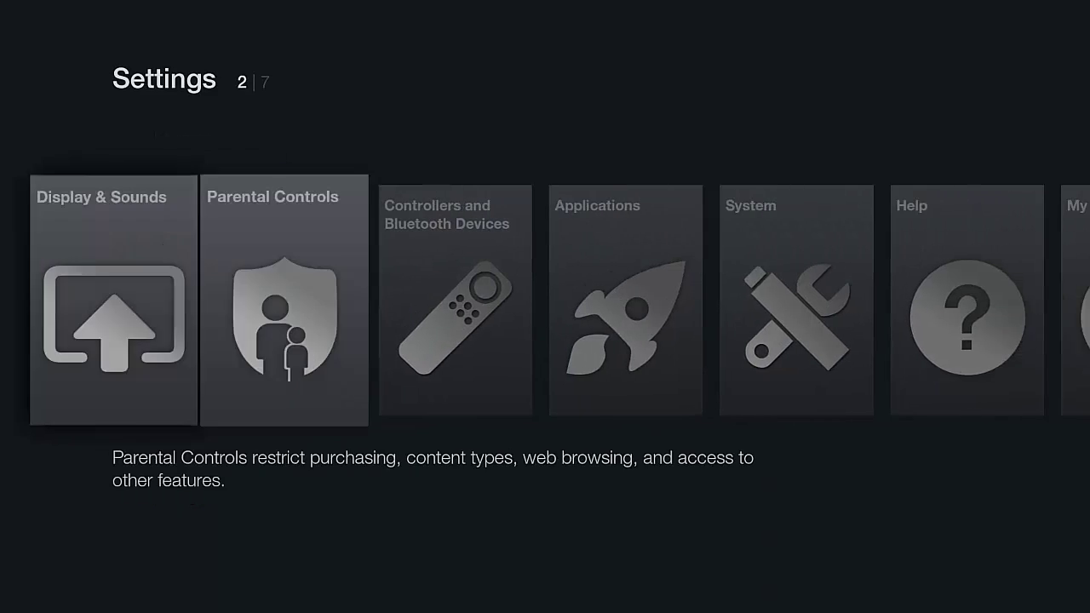
pyautogui.press('Left')
pyautogui.press('Left')
pyautogui.press('Left')
pyautogui.press('Right')
pyautogui.press('Right')
pyautogui.press('Right')
pyautogui.press('Right')
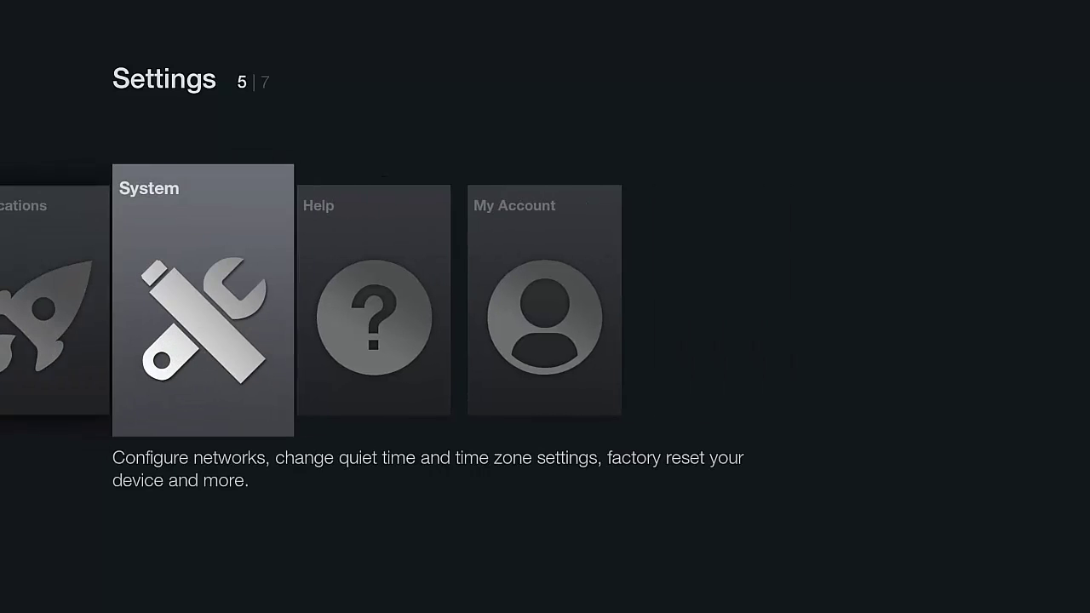
pyautogui.press('Return')
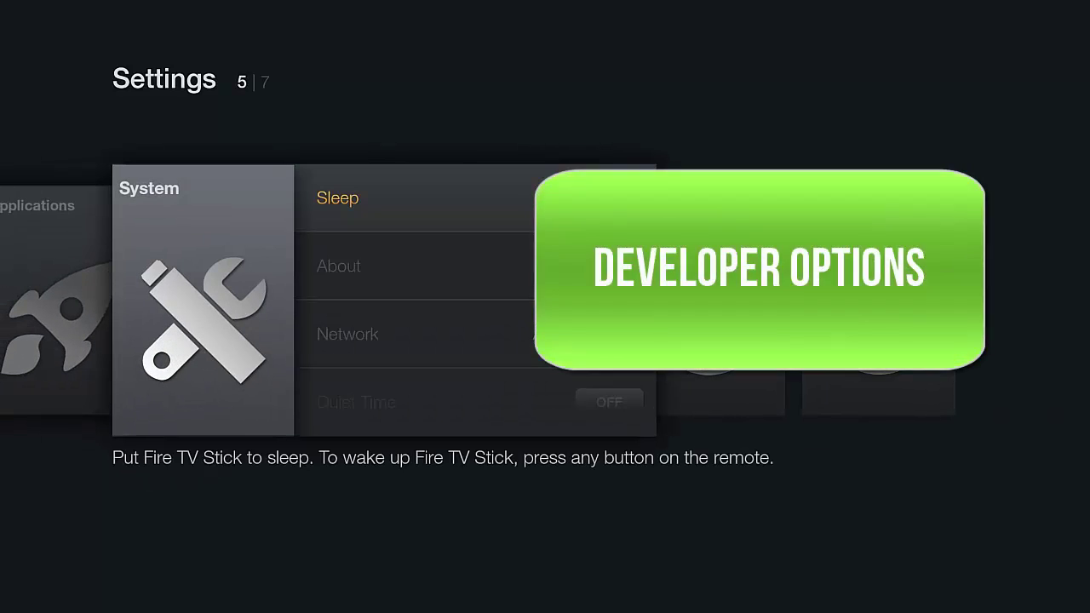
pyautogui.press('Down')
pyautogui.press('Down')
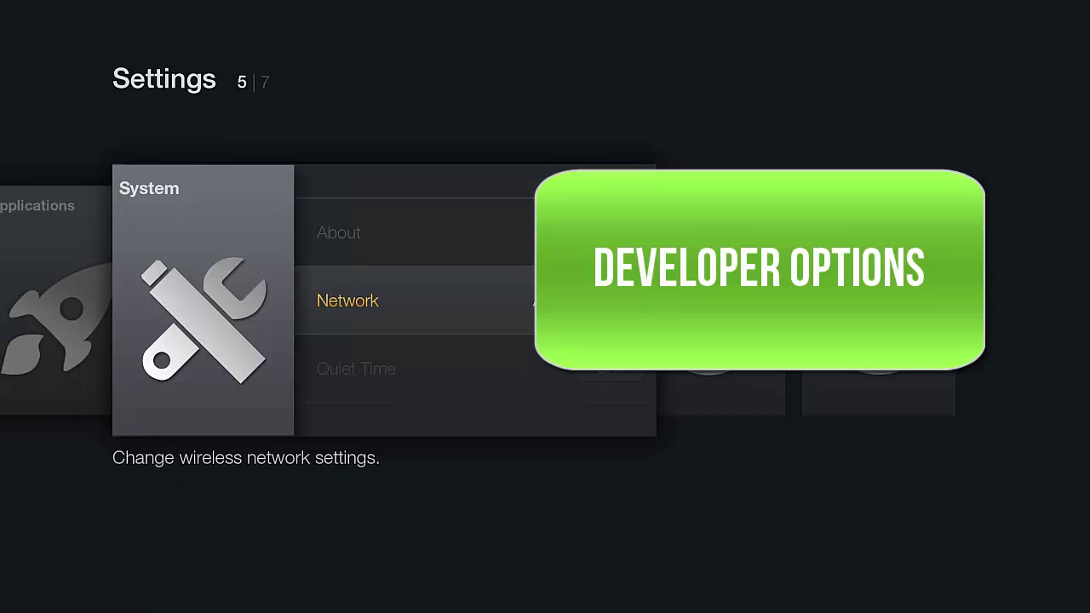
pyautogui.press('Down')
pyautogui.press('Down')
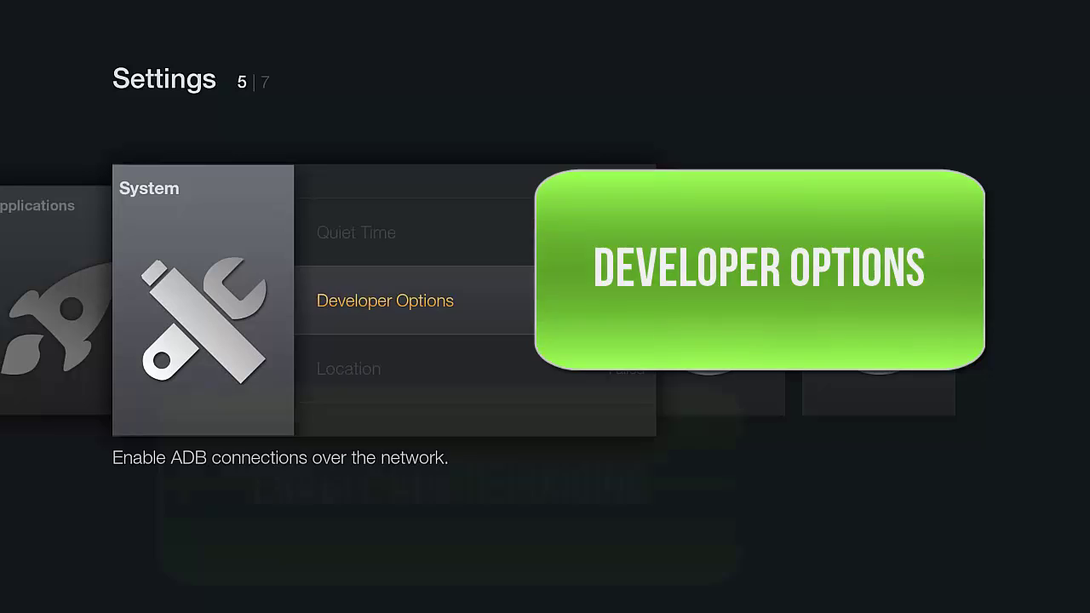
pyautogui.press('Return')
pyautogui.press('Return')
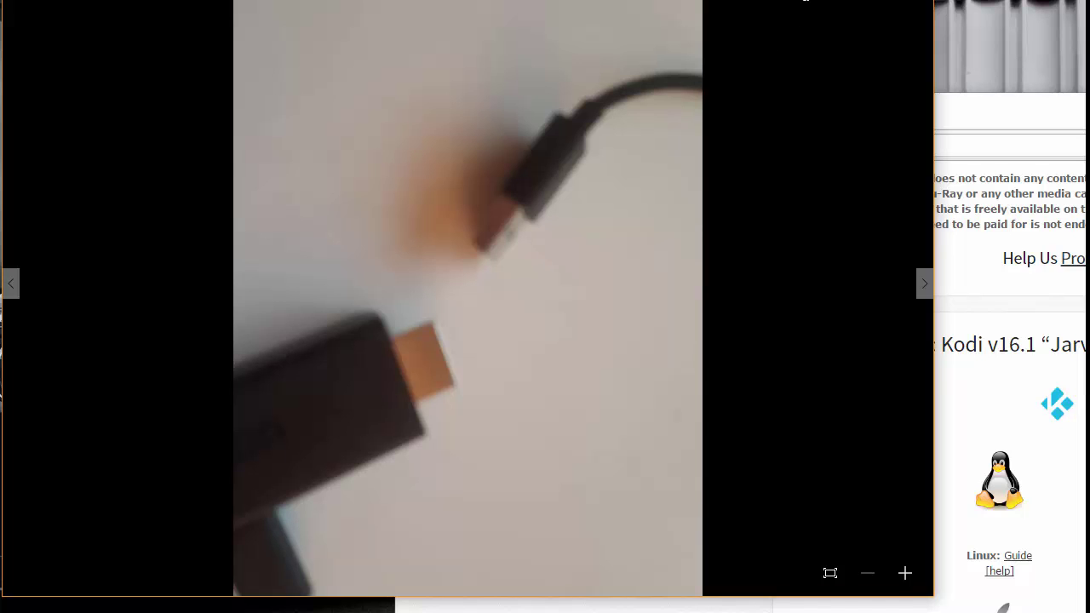
pyautogui.press('Escape')
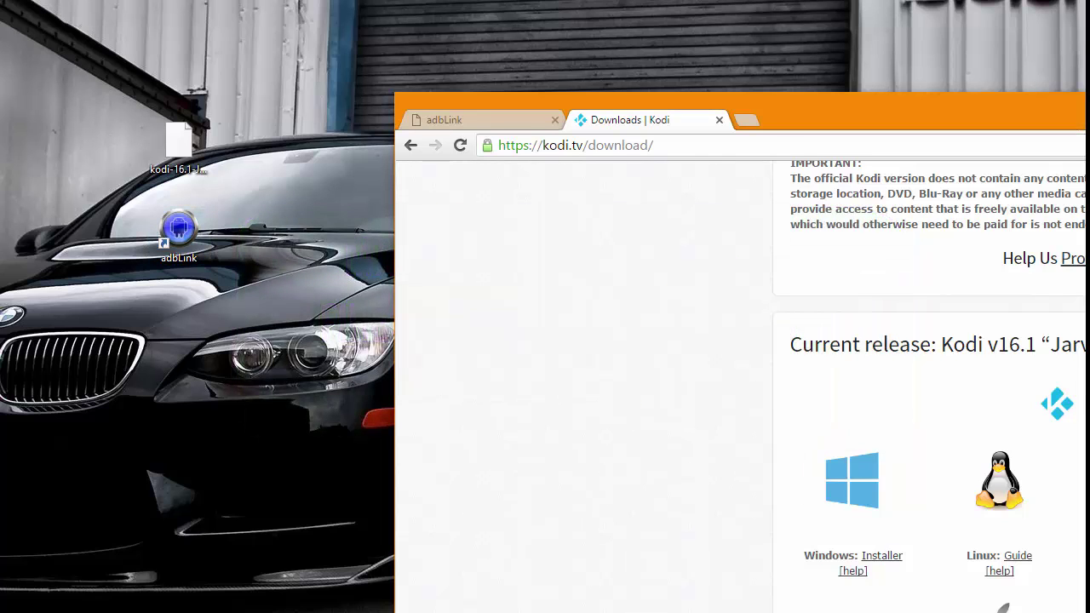
# Move the adbLink window so it sits fully on-screen.
pyautogui.moveTo(128, 86); pyautogui.dragTo(495, 87)
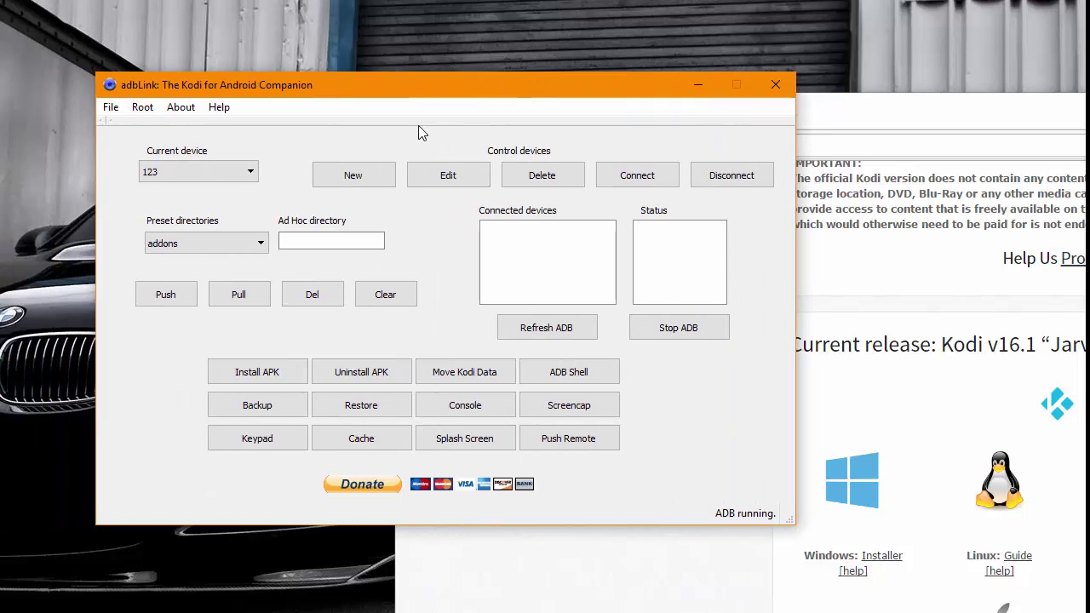
# Delete the old 123 device record, refresh ADB, and pick the detected Fire TV's ID.
pyautogui.click(541, 175)
pyautogui.click(482, 311)
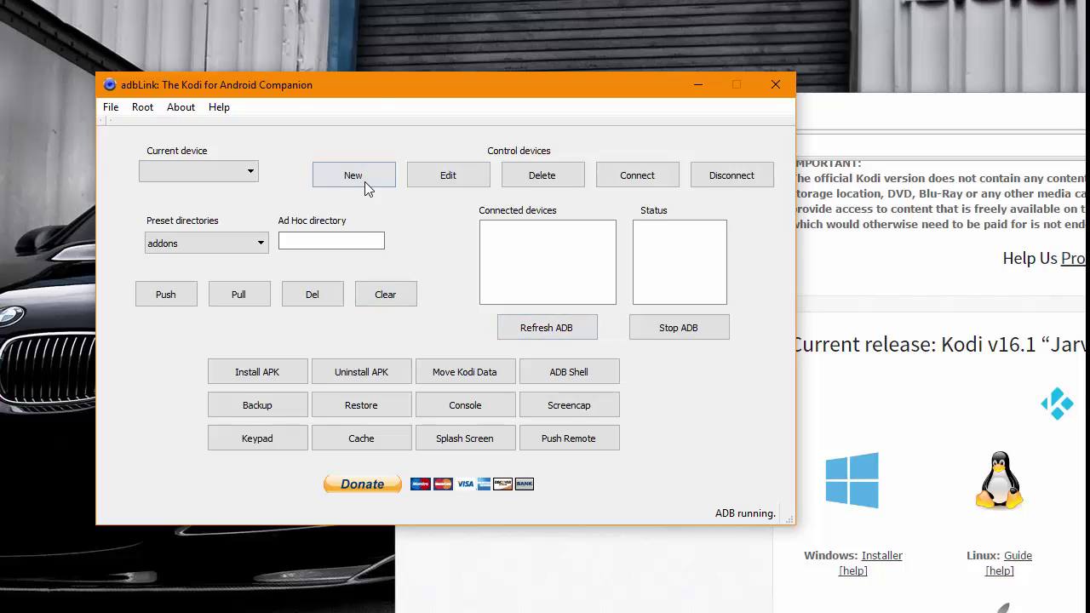
pyautogui.click(542, 331)
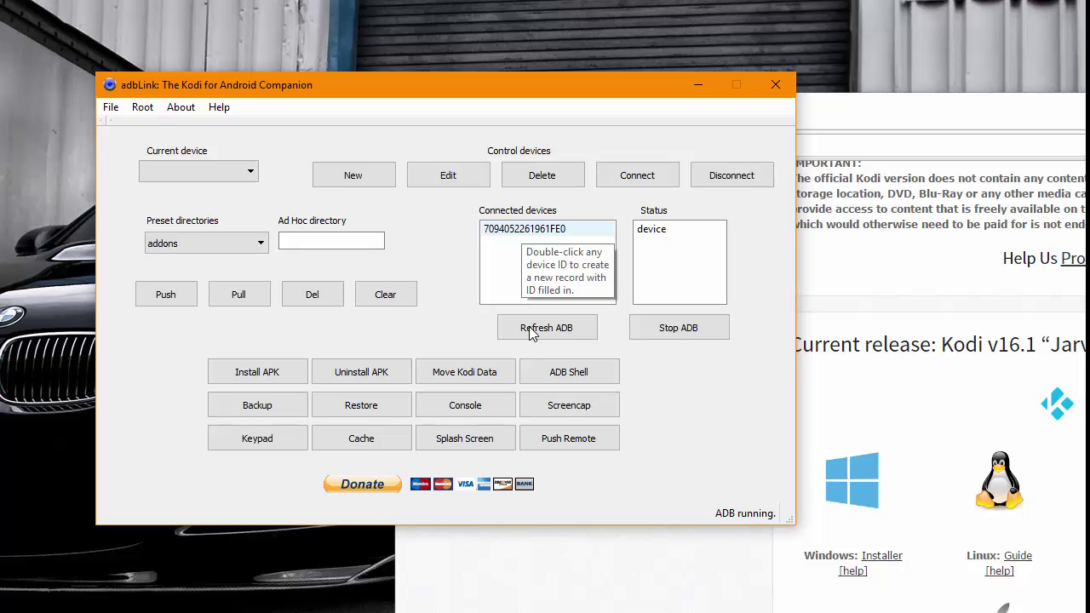
pyautogui.click(528, 331)
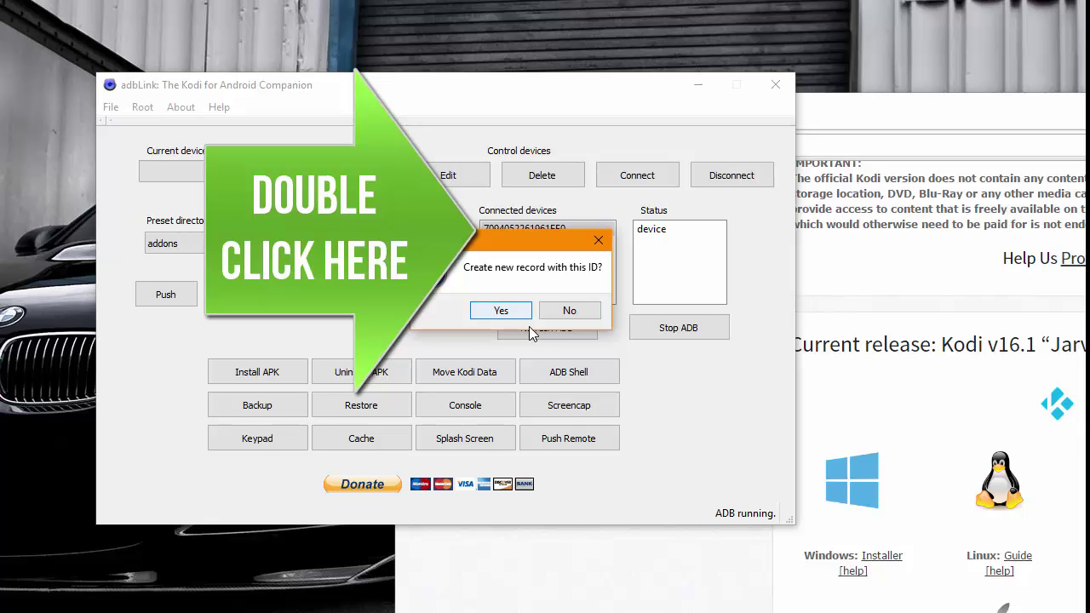
# Create a USB device record described as FIRESTICK for the detected ID and save it.
pyautogui.press('Return')
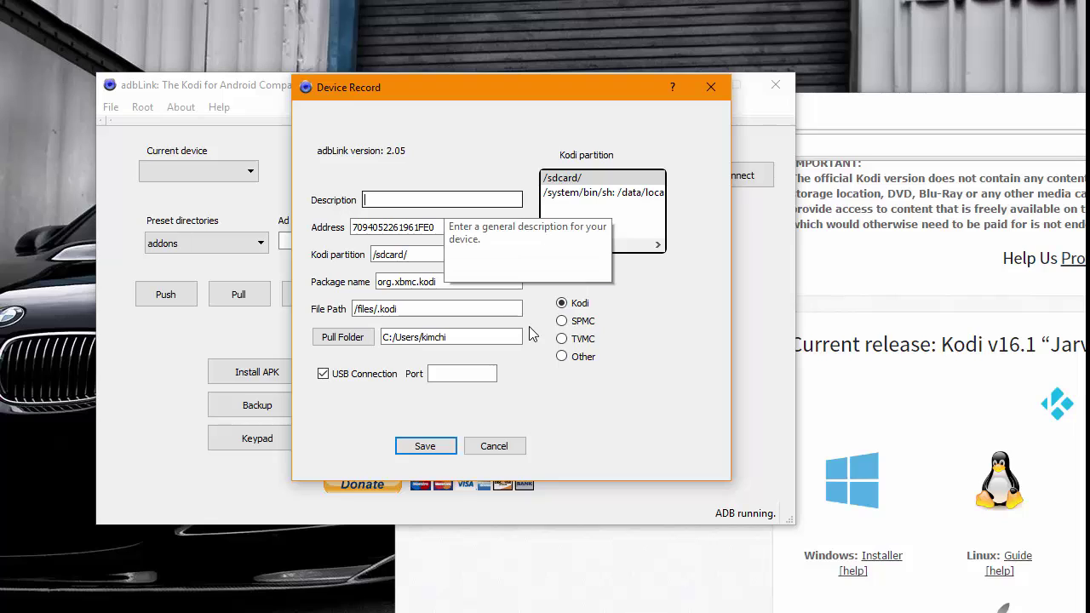
pyautogui.write('FIRESTICK')
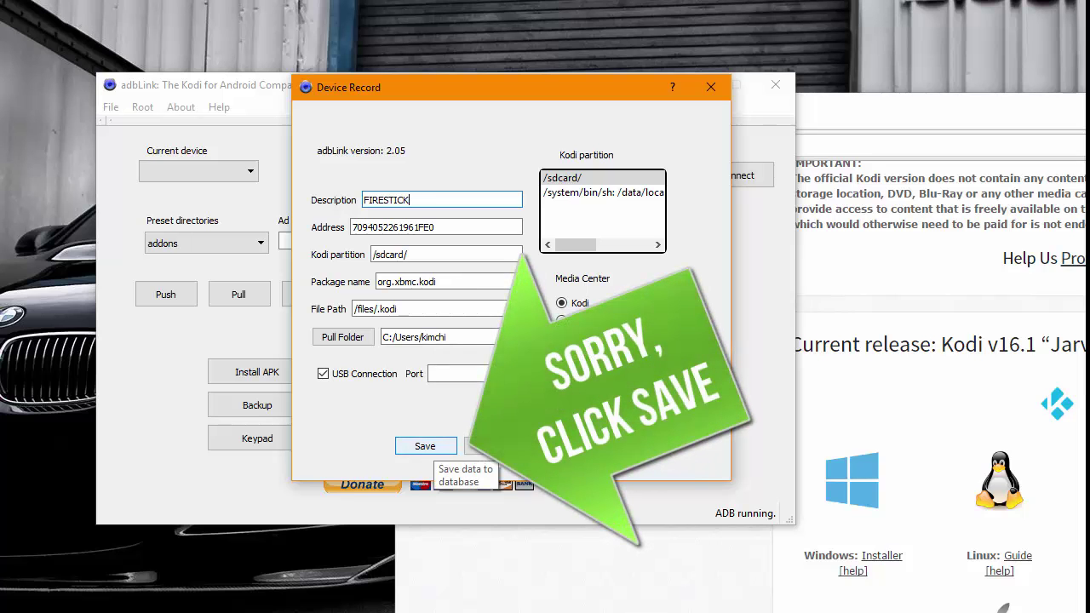
pyautogui.click(425, 445)
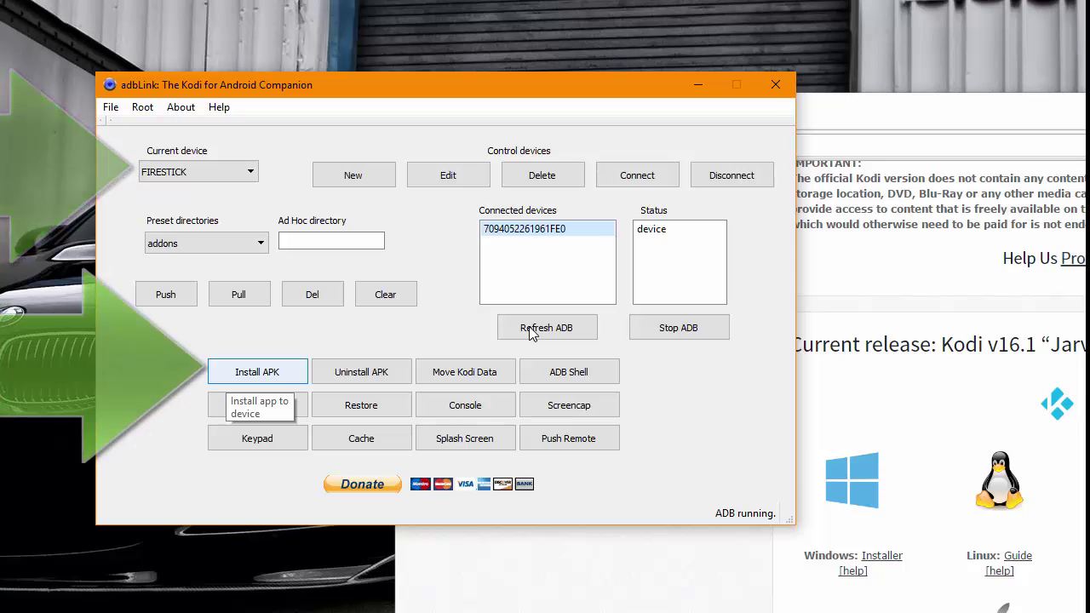
# Choose kodi-16.1-Jarvis-armeabi-v7a.apk from This PC > Music for Install APK.
pyautogui.click(287, 377)
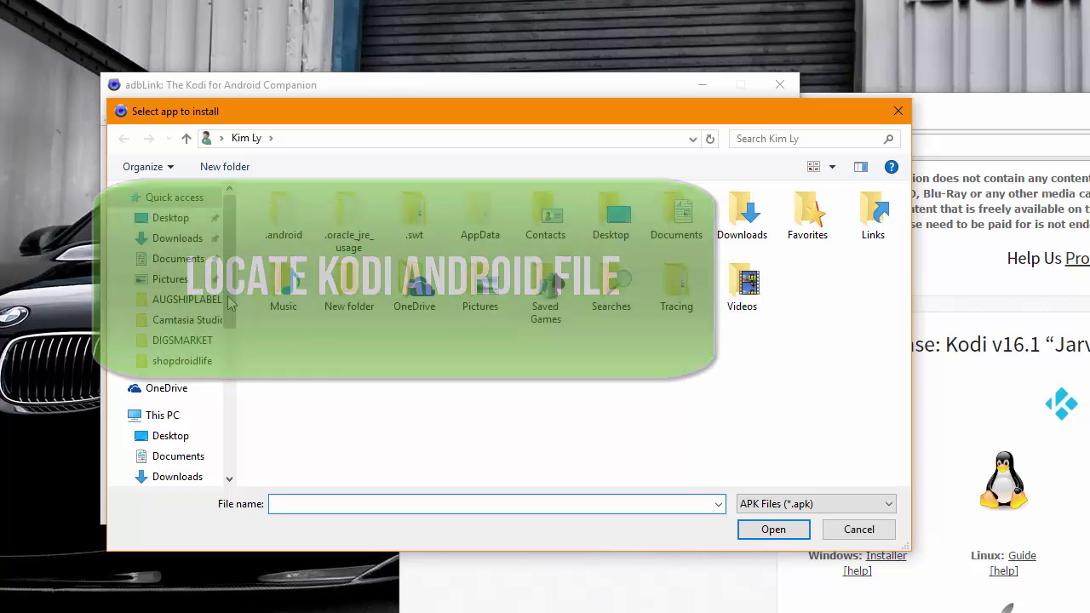
pyautogui.scroll(-2, 220, 307)
pyautogui.scroll(-2, 219, 309)
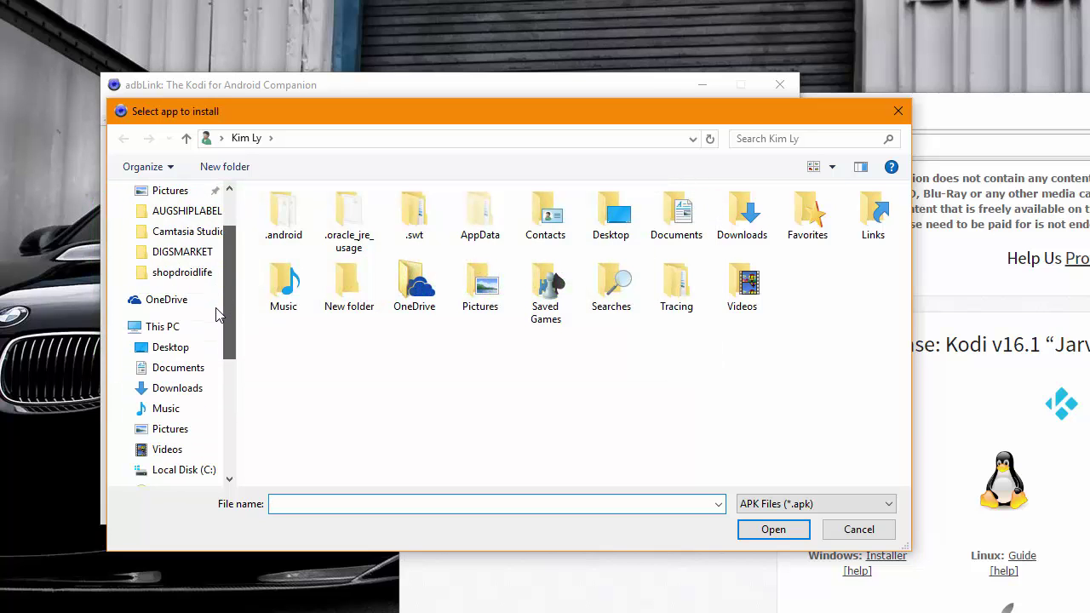
pyautogui.click(170, 410)
pyautogui.click(322, 244)
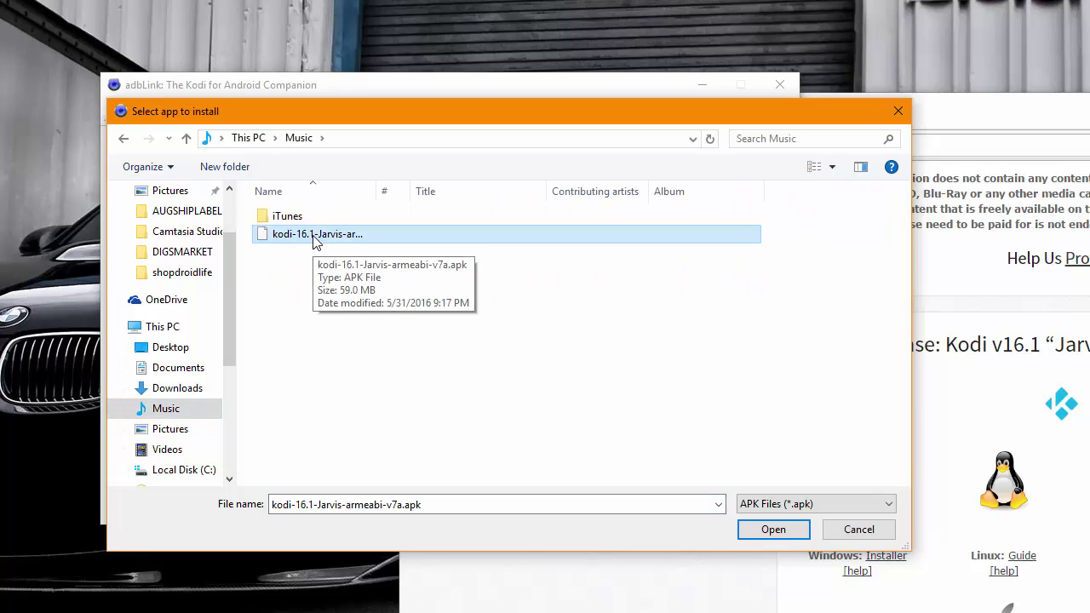
pyautogui.doubleClick(313, 235)
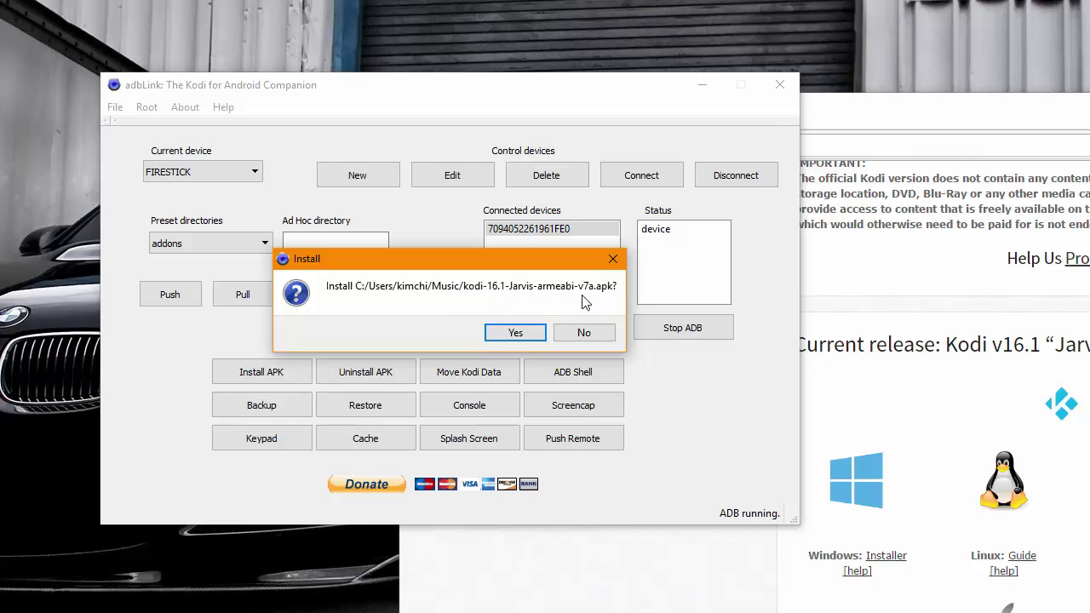
# Confirm installing the Kodi 16.1 apk onto FIRESTICK, then open Settings on the Fire TV.
pyautogui.click(520, 335)
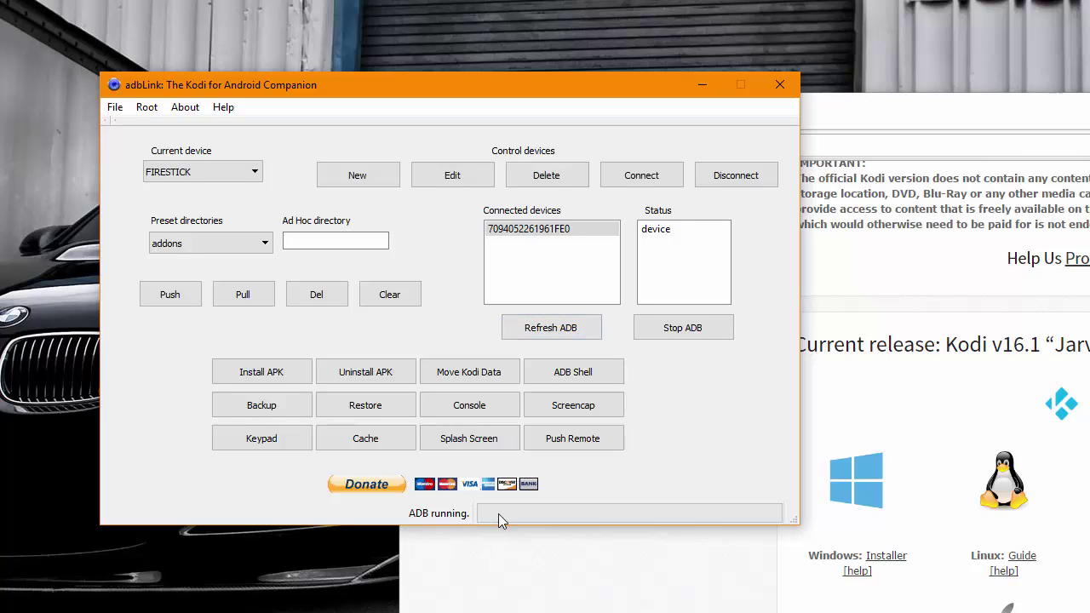
pyautogui.moveTo(366, 85); pyautogui.dragTo(364, 53)
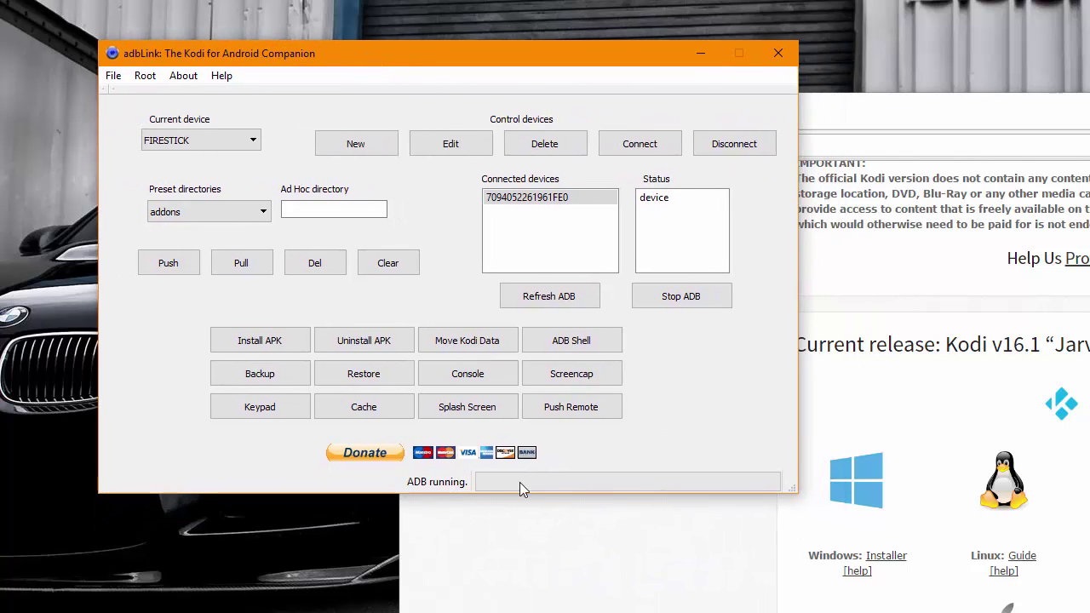
pyautogui.click(437, 383)
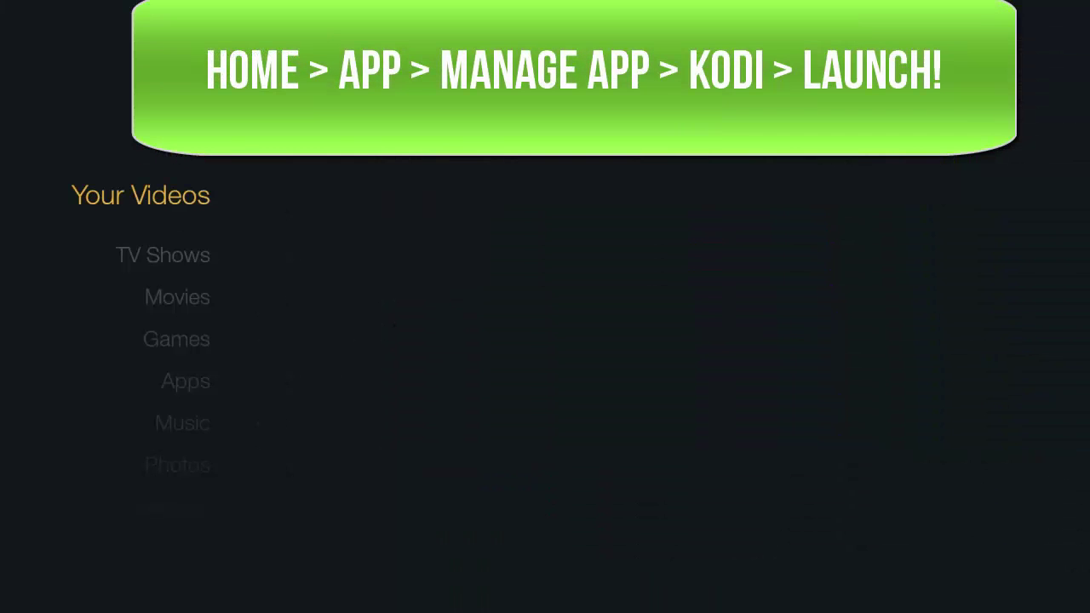
pyautogui.press('Down')
pyautogui.press('Down')
pyautogui.press('Down')
pyautogui.press('Down')
pyautogui.press('Down')
pyautogui.press('Down')
pyautogui.press('Down')
pyautogui.press('Return')
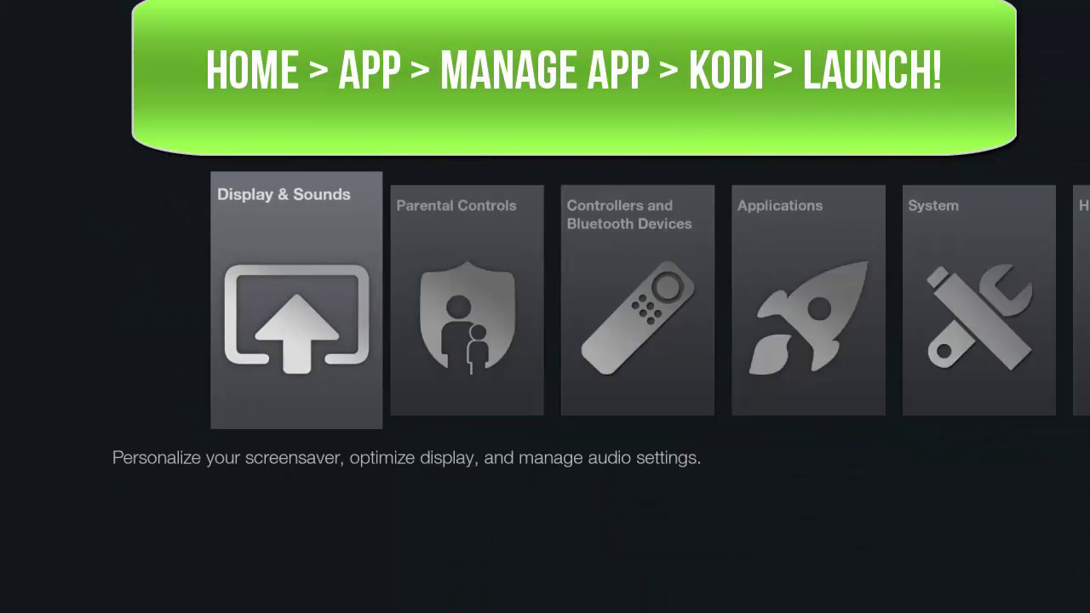